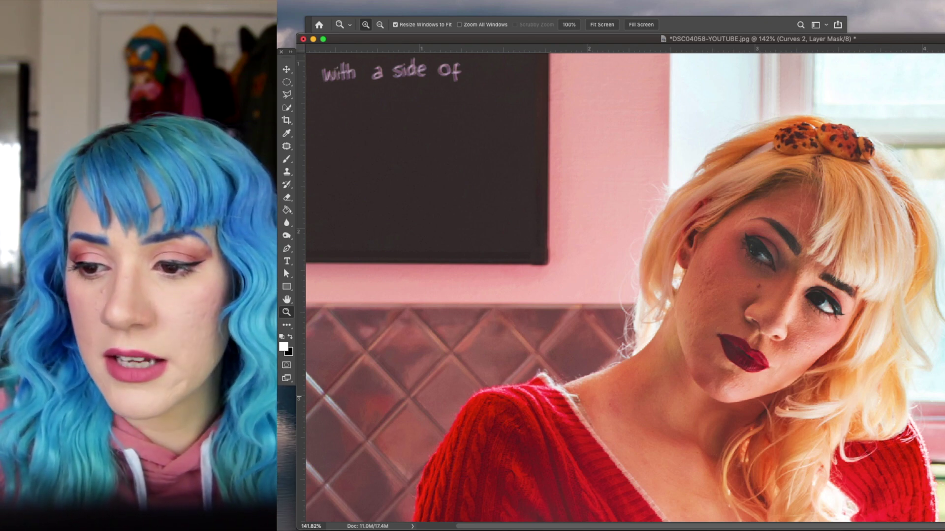
- Add a blank layer directly above the Background and reduce the brush size to about 50 px
key(b)
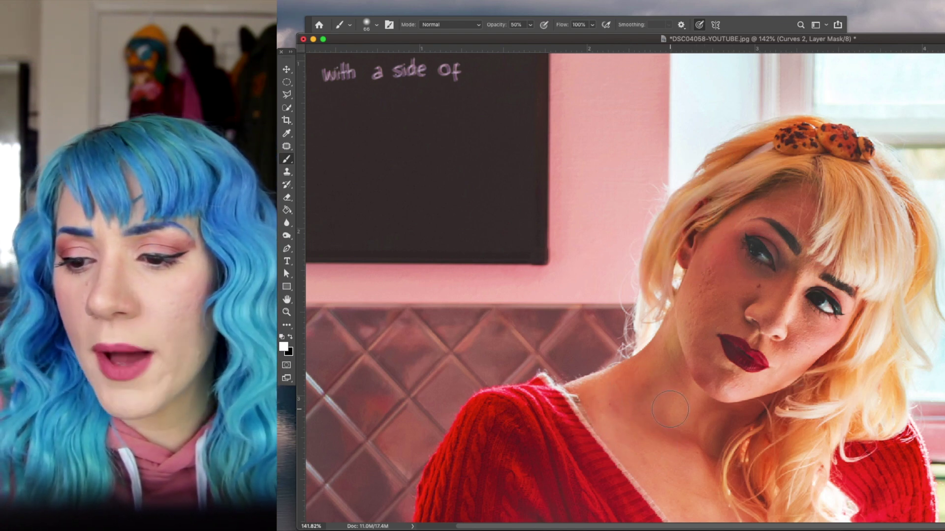
scroll(669, 409, down, 3)
scroll(715, 398, up, 1)
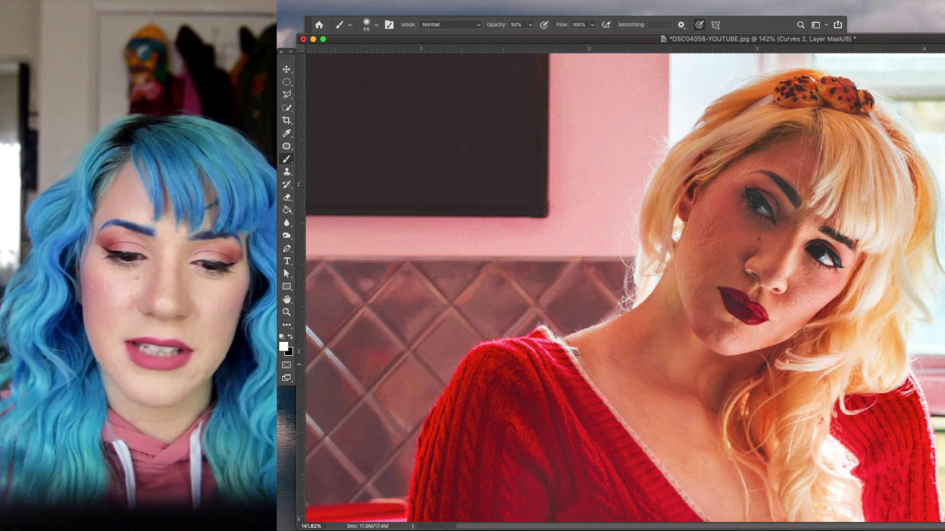
key(alt+[)
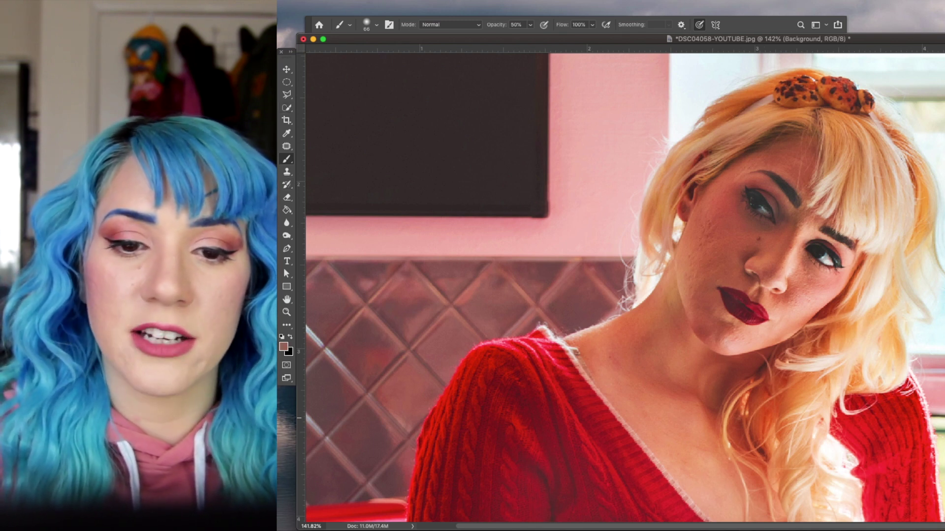
key(super+shift+alt+n)
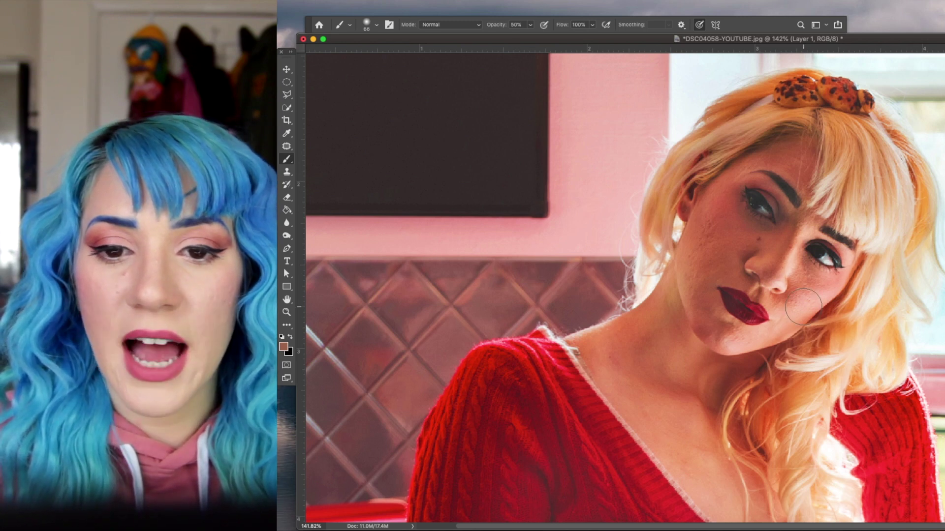
ctrl+alt+drag(802, 306, 785, 304)
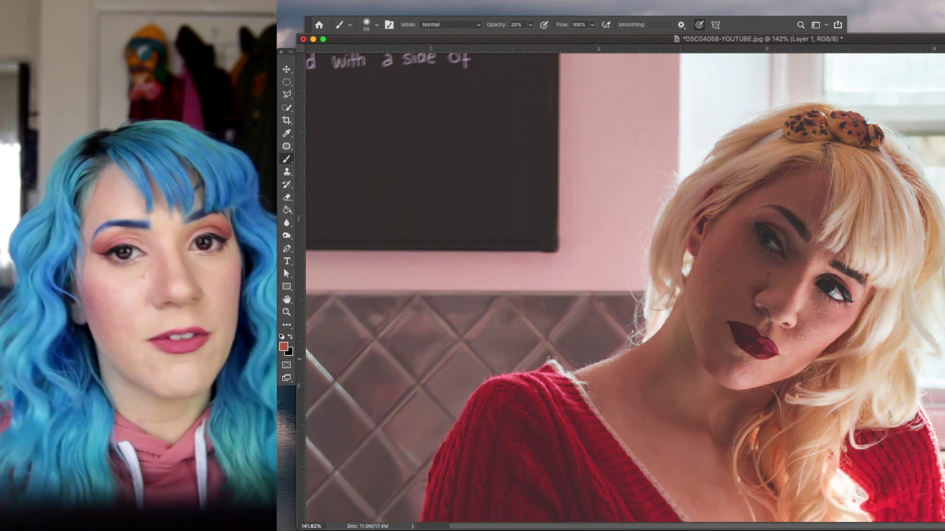
- Paint sampled skin tone at 20% opacity over the woman's cheeks, jaw and chin
scroll(625, 287, down, 5)
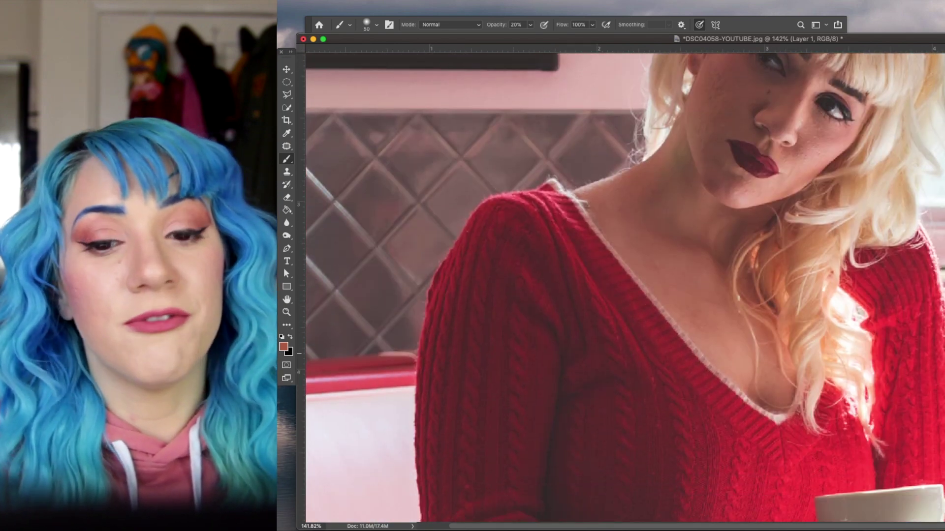
scroll(625, 288, up, 3)
alt+click(841, 250)
click(721, 187)
click(714, 189)
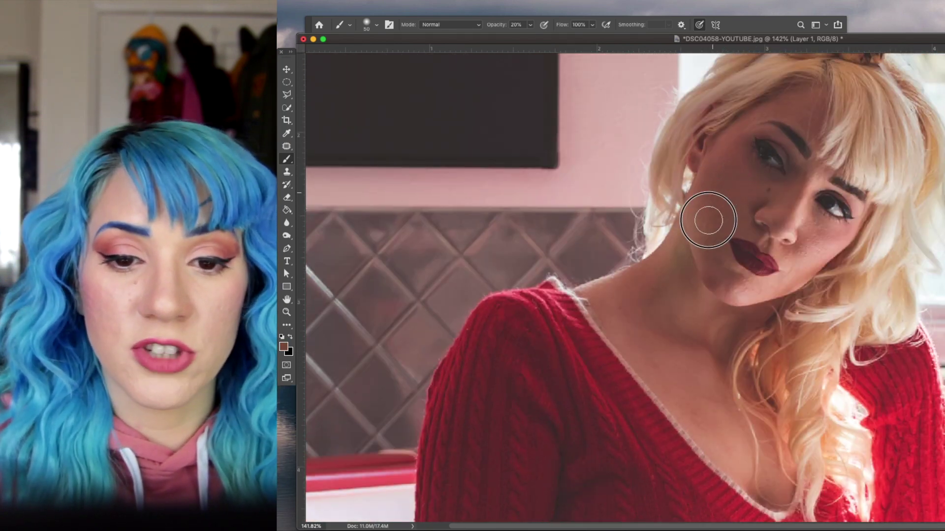
drag(710, 267, 733, 289)
click(748, 287)
click(794, 274)
click(814, 226)
click(823, 247)
- Blend sampled skin tones at 20% opacity over her neck and upper chest
alt+click(725, 185)
click(630, 296)
click(649, 347)
click(710, 425)
alt+click(682, 406)
click(699, 401)
alt+click(698, 415)
click(701, 399)
click(695, 395)
- Lower the brush opacity to 10% and smooth the skin of the chest and neck
key(1)
click(707, 394)
click(707, 431)
click(696, 390)
click(653, 367)
mouse_move(674, 283)
mouse_down()
mouse_move(648, 303)
mouse_move(688, 256)
mouse_move(677, 319)
mouse_move(715, 314)
mouse_move(661, 320)
mouse_move(635, 303)
mouse_move(681, 251)
mouse_up()
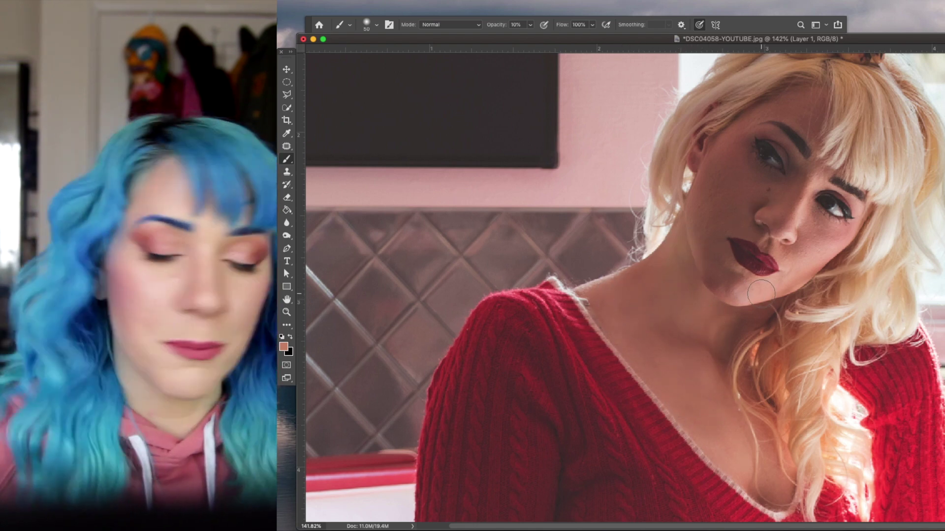
- Even out the chin, shaded cheek and temple with sampled skin tones at 10% opacity
drag(727, 287, 754, 291)
alt+click(715, 218)
click(715, 193)
alt+click(763, 112)
click(747, 122)
- Smooth the forehead beside the fringe with repeatedly sampled skin tones at 10% opacity
alt+click(804, 118)
click(806, 109)
click(814, 105)
click(800, 107)
alt+click(811, 131)
drag(819, 96, 804, 133)
alt+click(810, 132)
- Resample skin from the cheek and chin and blend the area near the ear, the chin and the forehead
alt+click(716, 154)
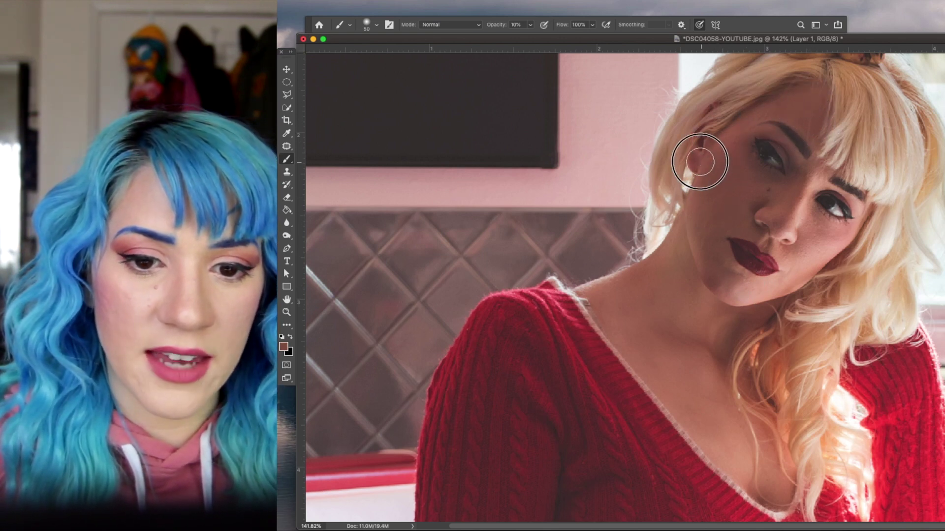
alt+click(723, 286)
drag(726, 286, 756, 288)
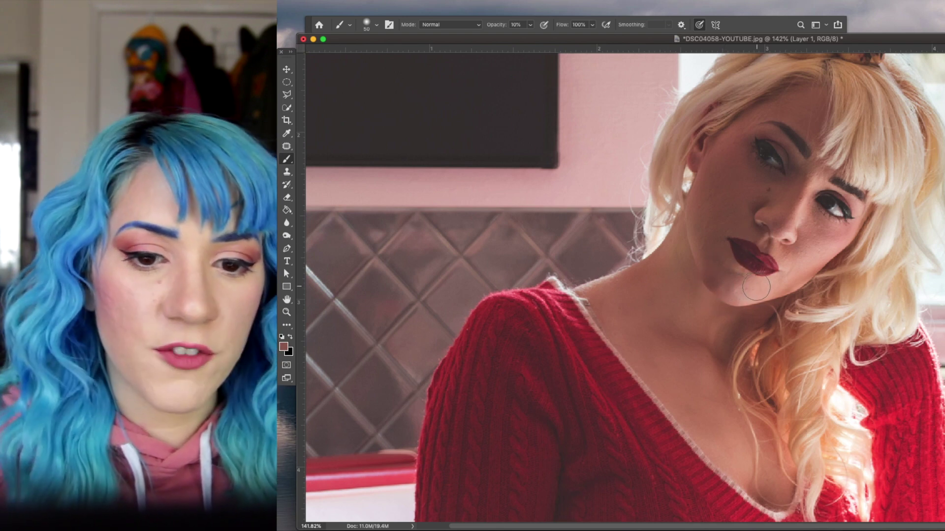
alt+click(733, 154)
mouse_move(789, 110)
mouse_down()
mouse_move(745, 121)
mouse_move(789, 107)
mouse_move(805, 115)
mouse_move(805, 135)
mouse_move(833, 122)
mouse_move(814, 106)
mouse_move(814, 144)
mouse_up()
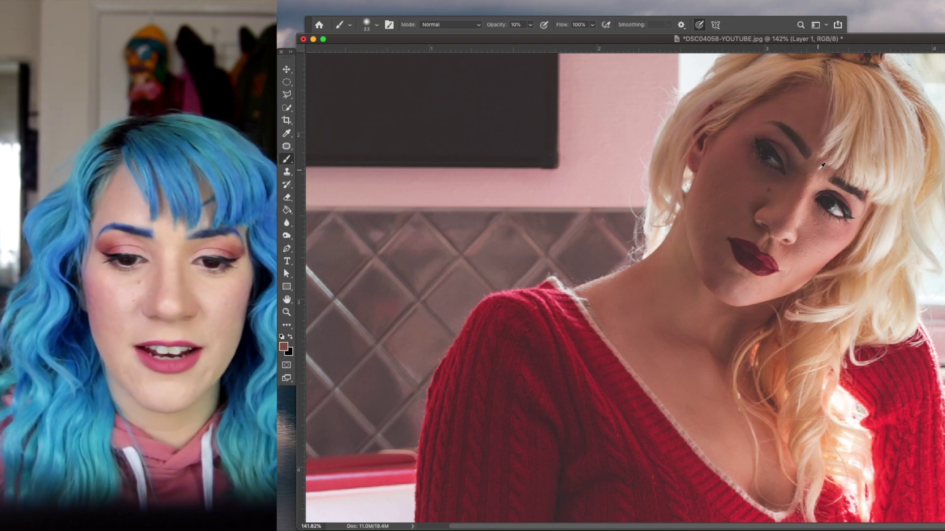
- Blend sampled skin tones around the nose, brow and mouth with a 33 px brush, and select the Background layer
alt+click(792, 212)
alt+click(814, 174)
alt+click(806, 172)
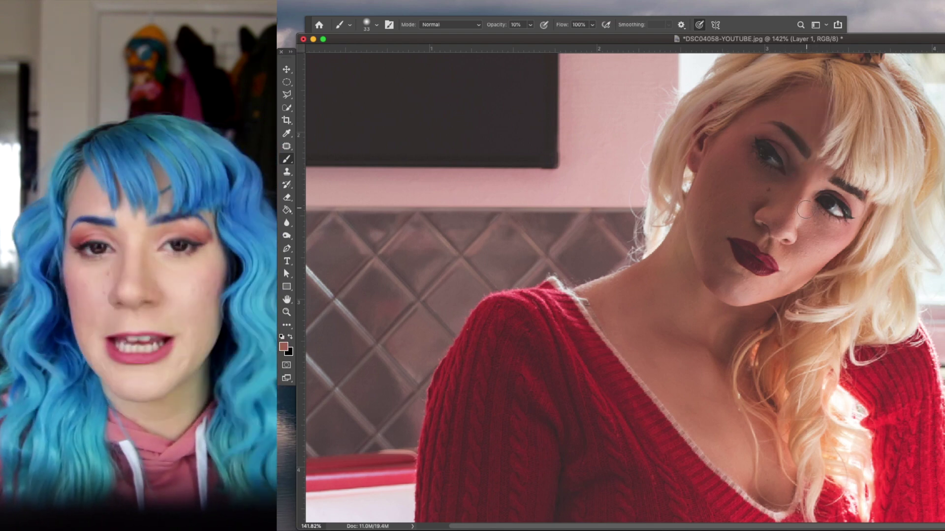
alt+click(808, 185)
alt+click(786, 224)
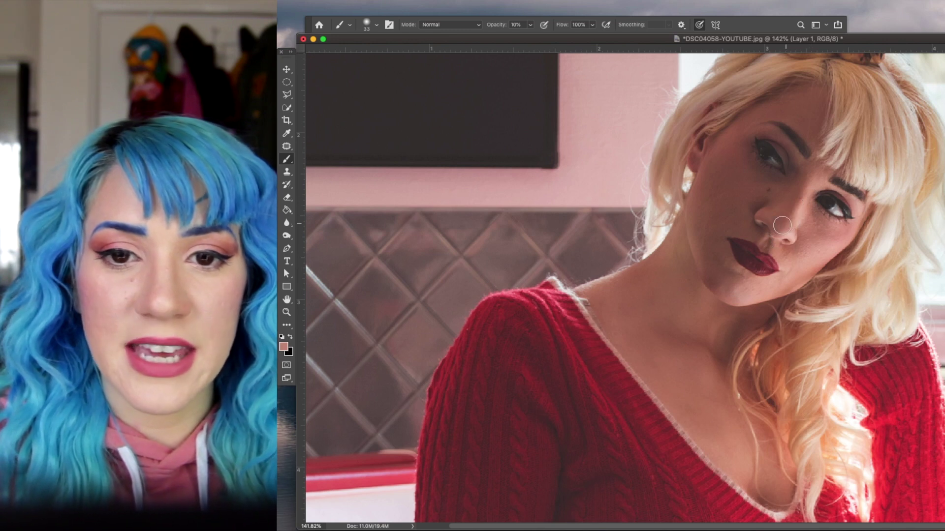
alt+click(795, 256)
alt+click(816, 246)
alt+click(791, 156)
alt+click(747, 274)
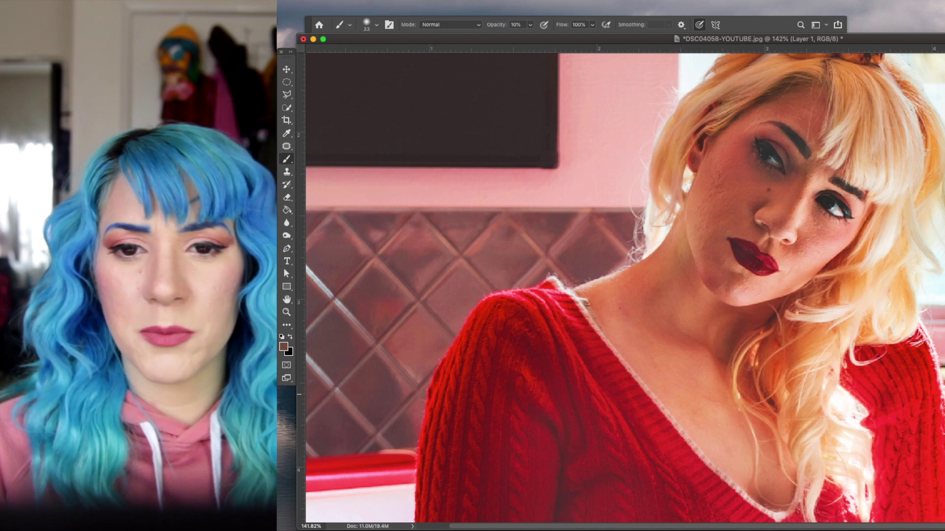
key(alt+[)
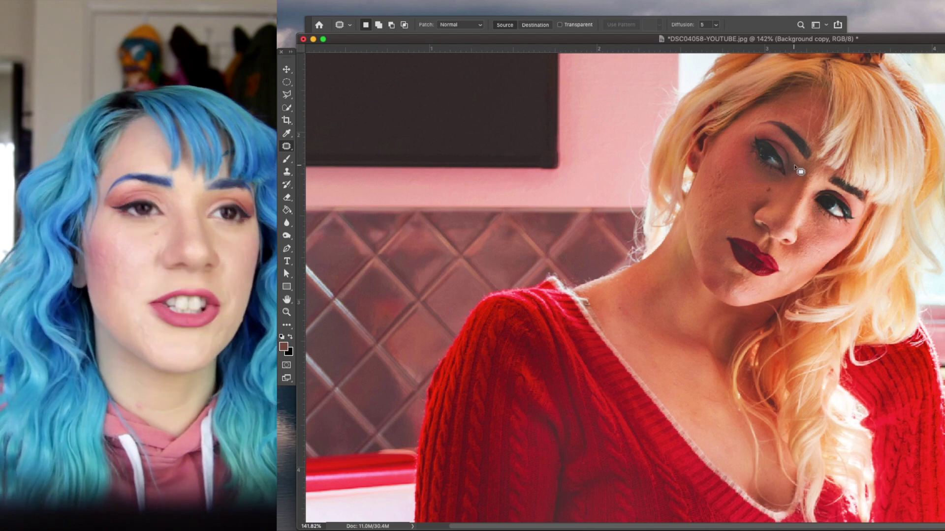
mouse_move(793, 140)
mouse_down()
mouse_move(745, 133)
mouse_move(759, 180)
mouse_move(800, 165)
mouse_up()
drag(772, 160, 727, 218)
key(super+d)
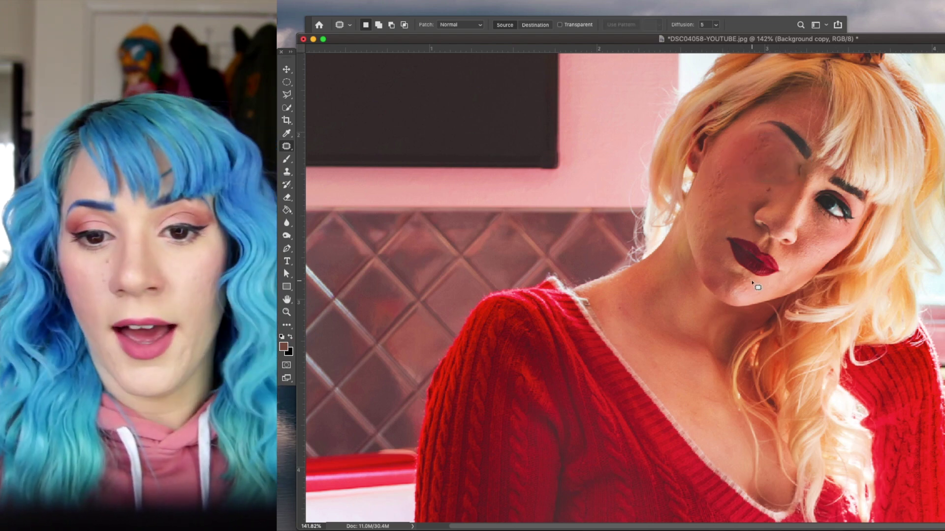
key(super+z)
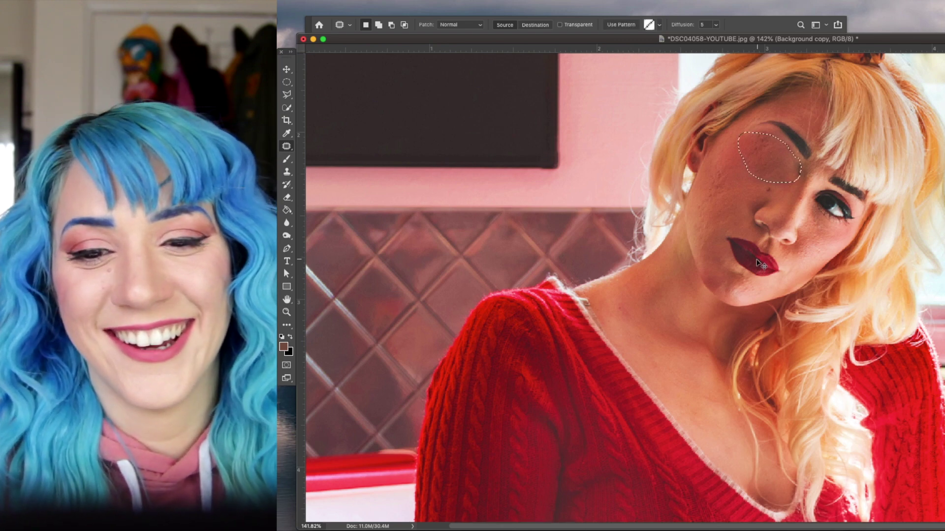
key(super+z)
key(super+z)
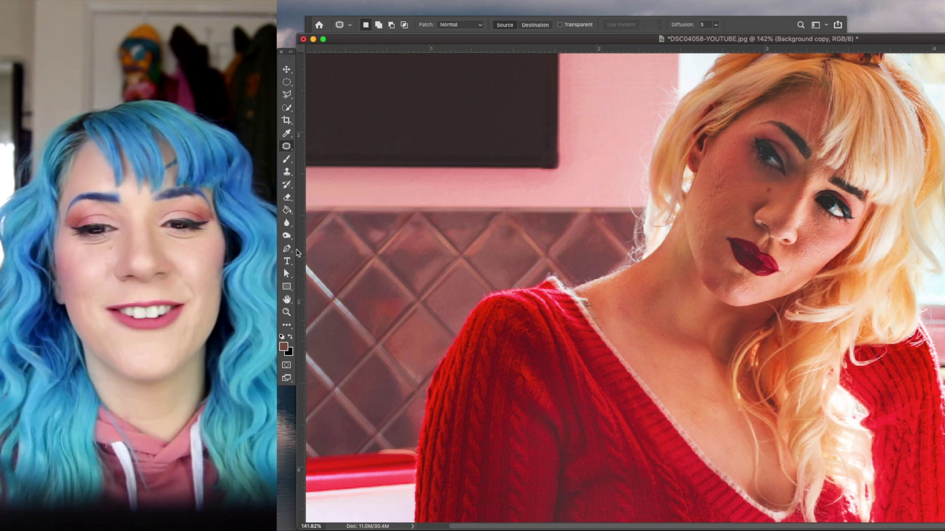
- Sharpen both eyes at 56% strength, and dodge them with a 28 px brush on Midtones at 20% exposure
click(288, 225)
click(323, 234)
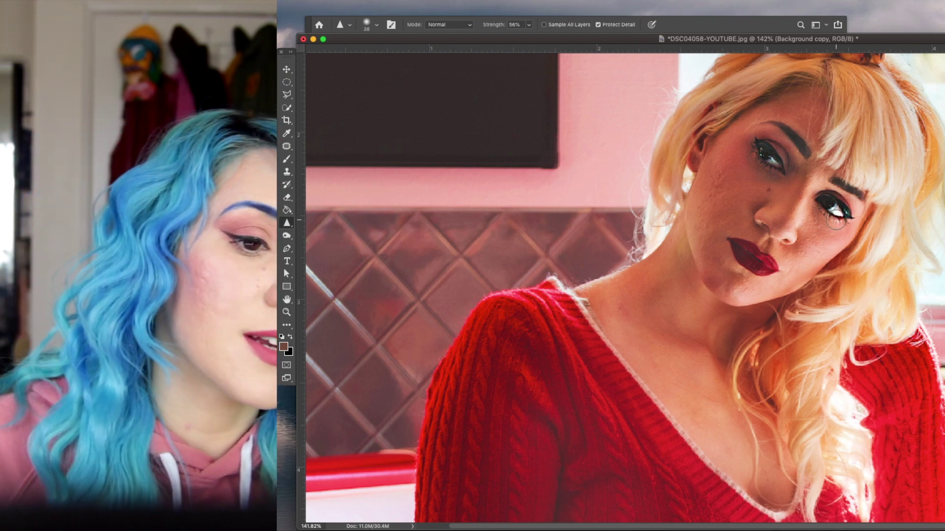
click(287, 236)
right_click(287, 236)
click(325, 233)
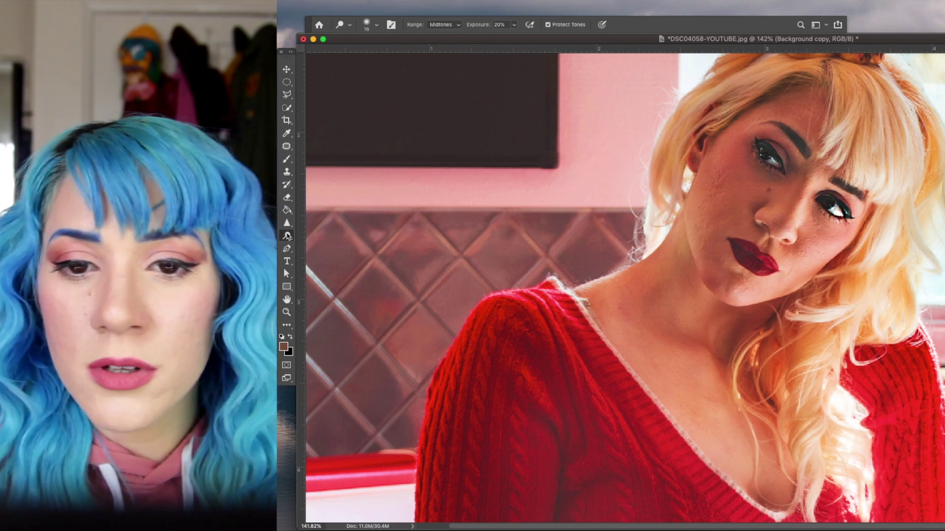
key(bracketright)
key(bracketright)
key(bracketright)
click(766, 156)
drag(763, 153, 760, 151)
drag(830, 203, 837, 209)
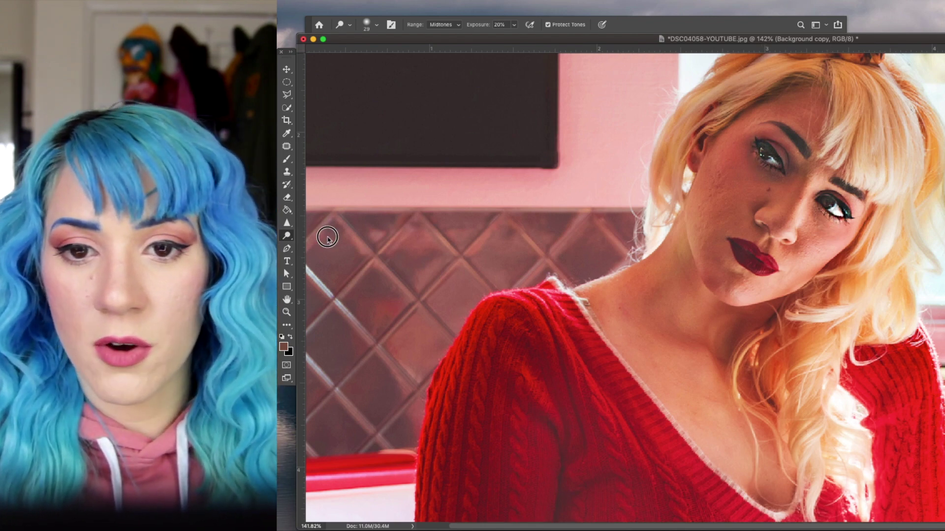
- Burn the dark detail of the shaded eye with a 14 px brush on Midtones at 10% exposure
right_click(287, 235)
click(327, 238)
drag(771, 151, 778, 151)
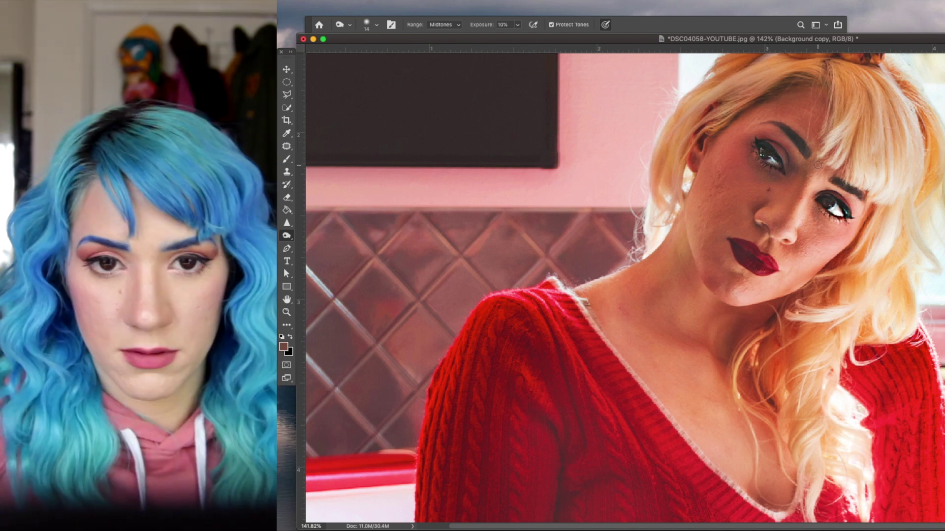
- Set the brush for the Curves 3 mask to 99% opacity with black as foreground, and hide the red mask overlay
key(super+minus)
key(super+minus)
key(super+minus)
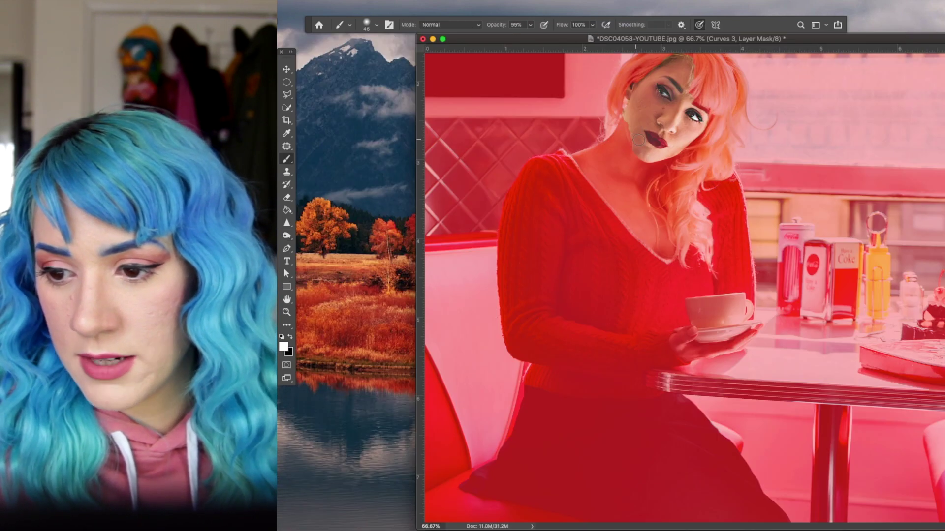
key(9)
key(9)
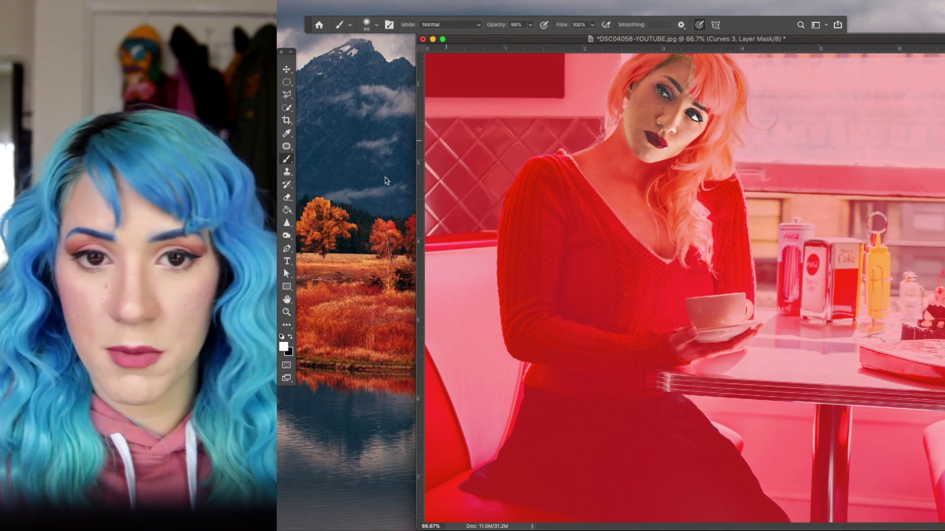
key(x)
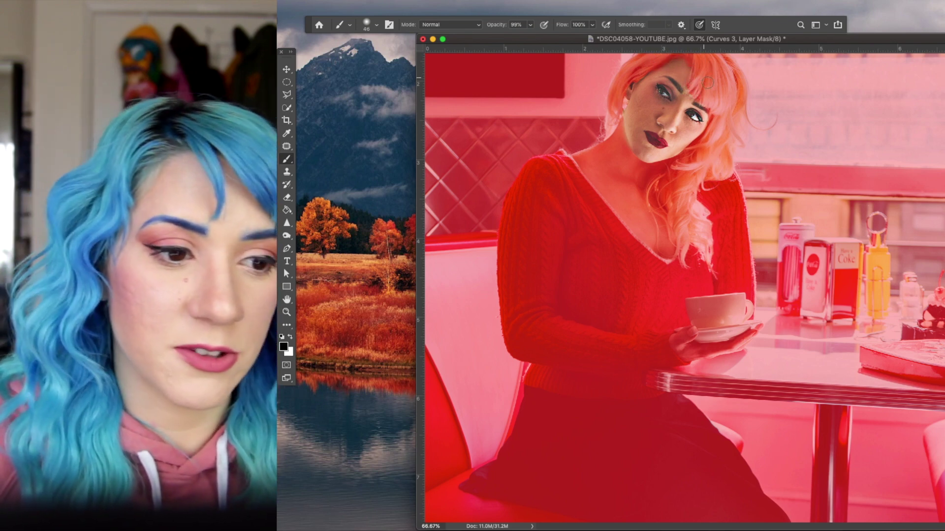
key(backslash)
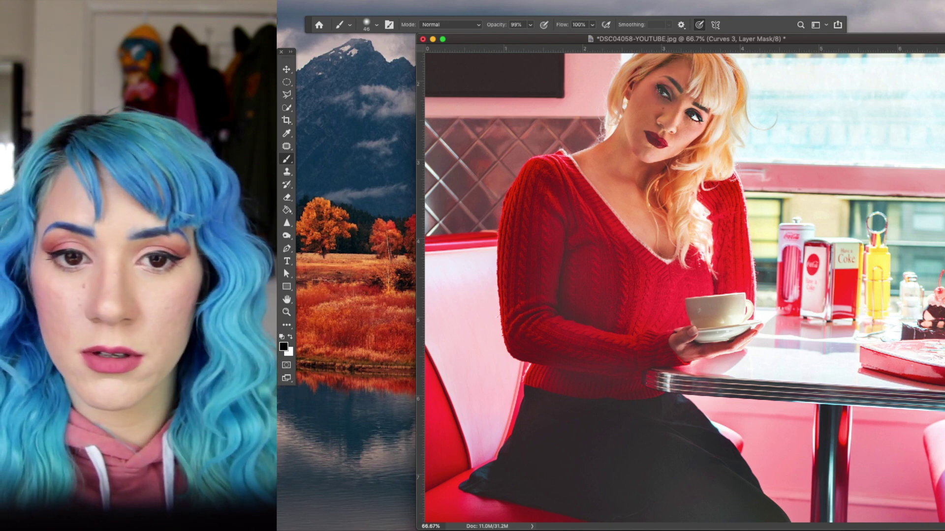
- Compare the whole image before and after by toggling the visibility of the Curves 3 and Curves 2 adjustments
key(super+minus)
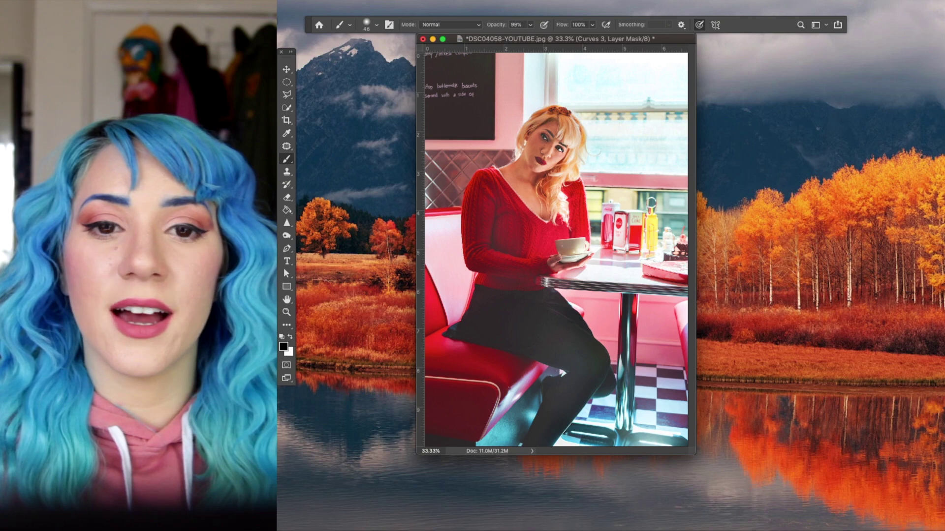
key(super+comma)
key(super+comma)
key(super+comma)
key(super+comma)
key(super+comma)
key(super+comma)
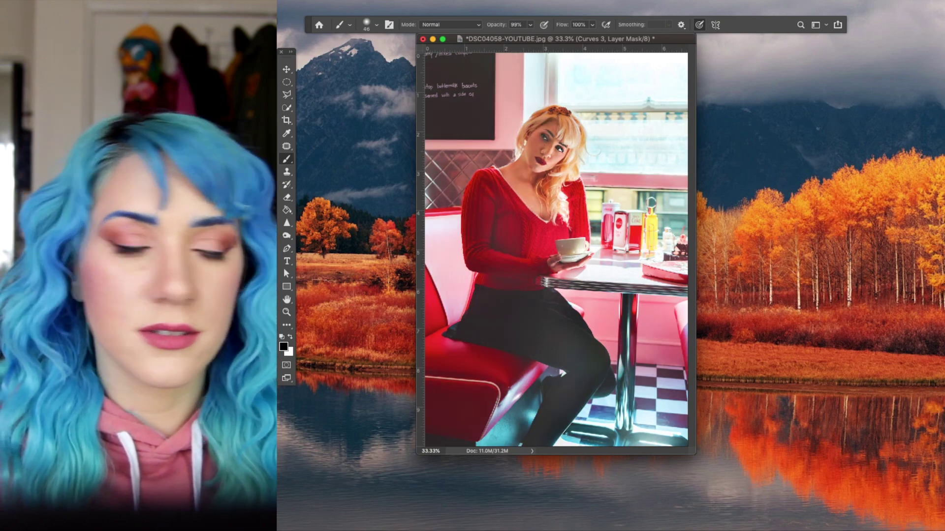
key(super+comma)
key(super+comma)
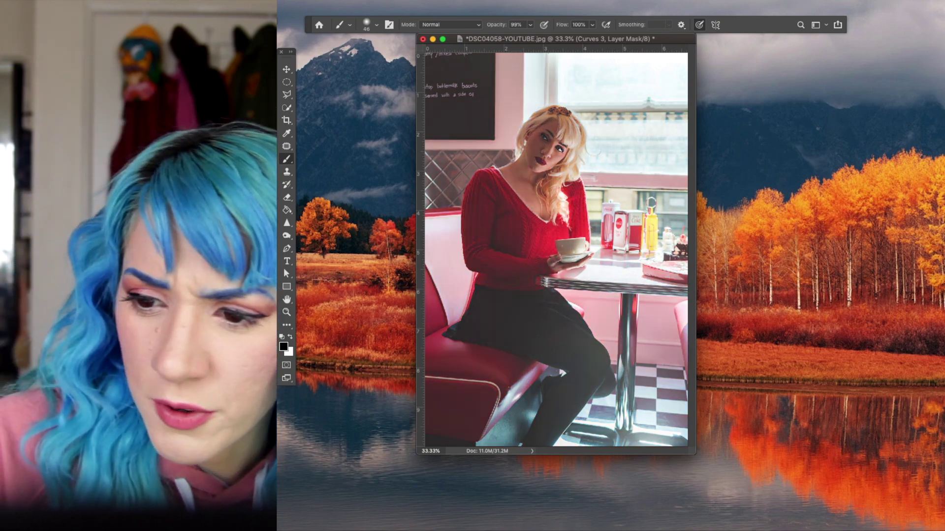
key(alt+bracketleft)
key(super+comma)
key(super+comma)
key(super+comma)
key(super+comma)
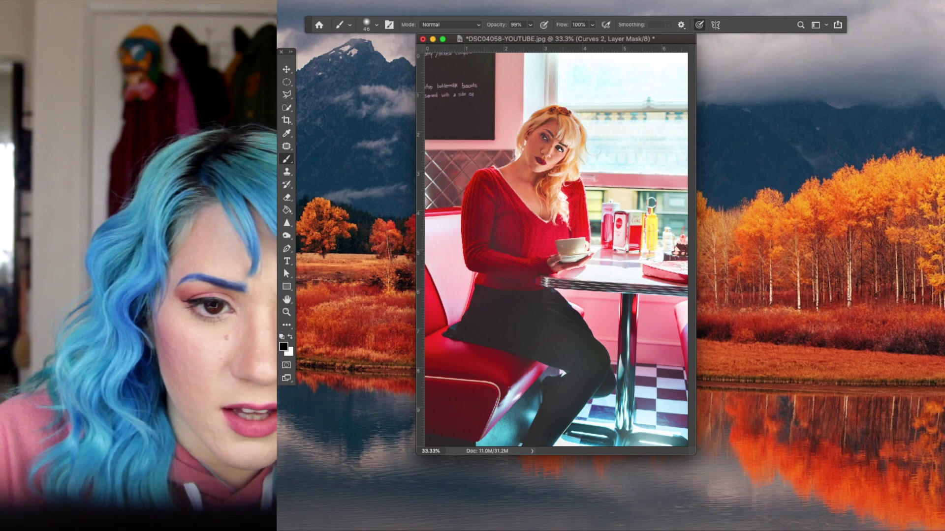
key(super+2)
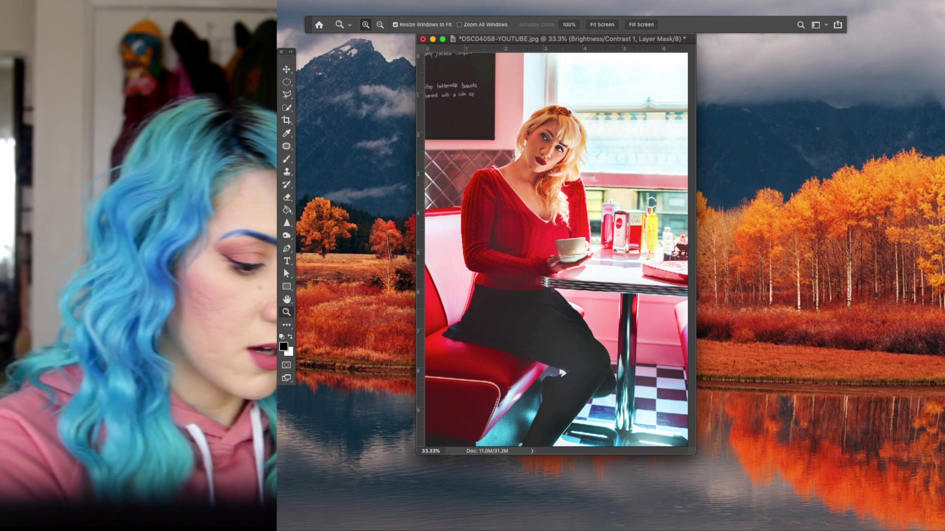
- Ready the Quick Selection tool on the hand holding the cup and saucer
drag(638, 247, 454, 77)
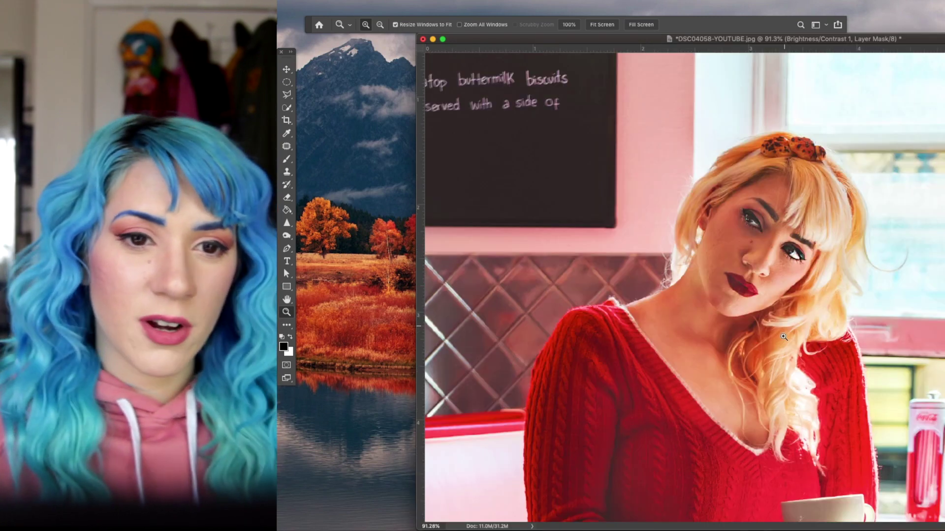
key(super+minus)
key(super+minus)
key(super+minus)
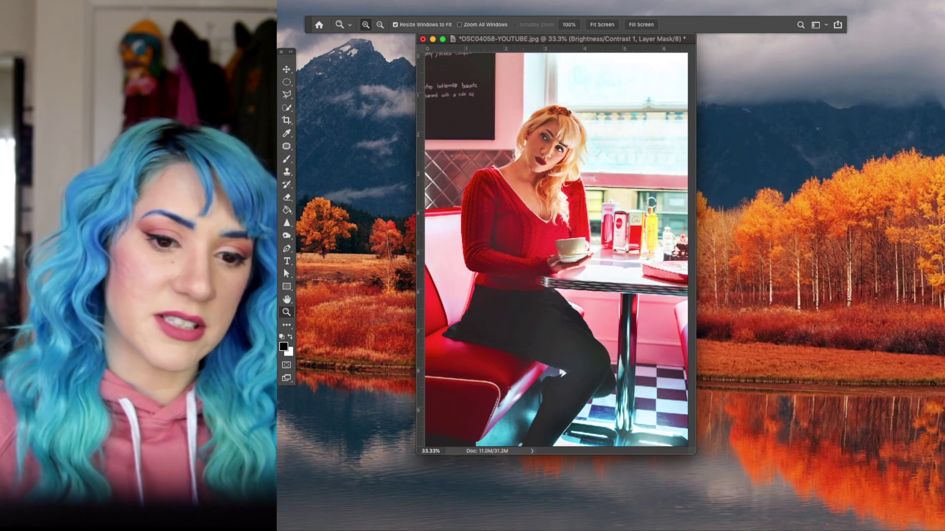
drag(508, 221, 630, 286)
click(286, 107)
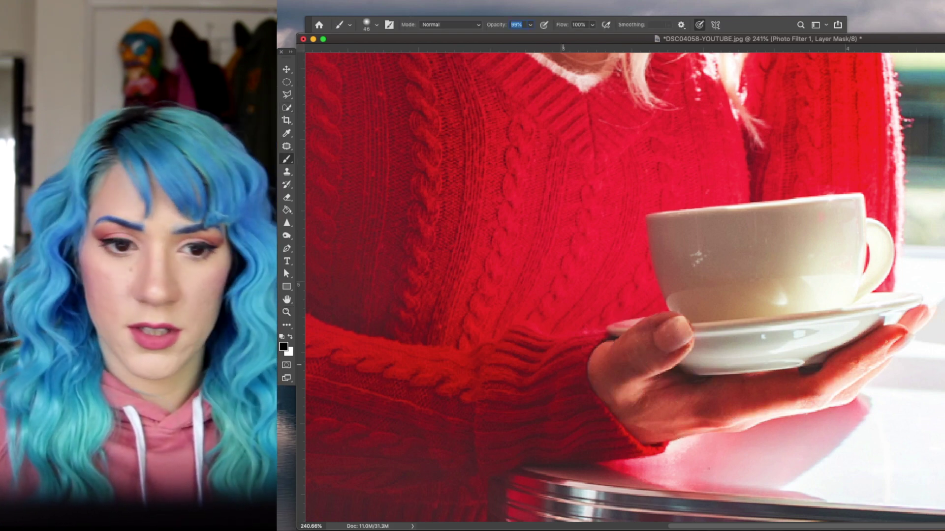
- Examine the overall retouched image at several magnifications with the Photo Filter 1 adjustment applied
key(ctrl+minus)
key(ctrl+minus)
key(ctrl+minus)
key(ctrl+minus)
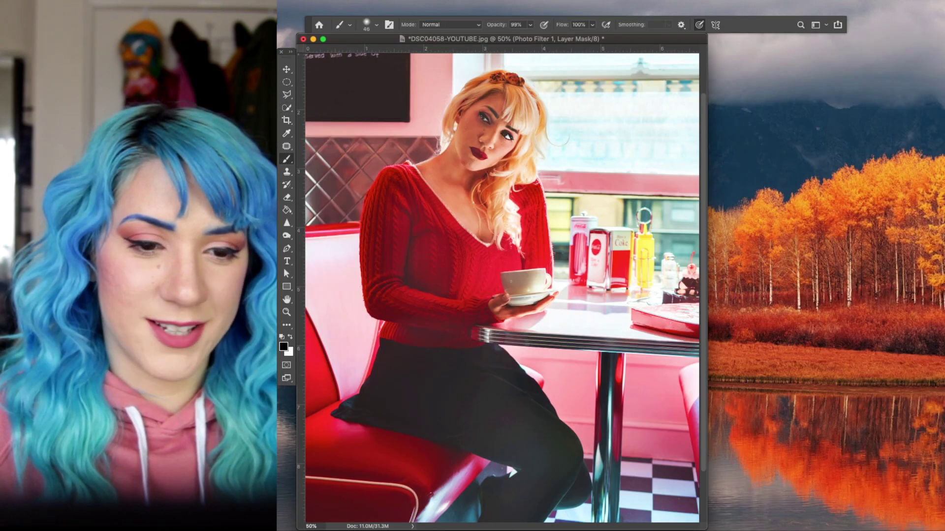
key(ctrl+minus)
key(ctrl+minus)
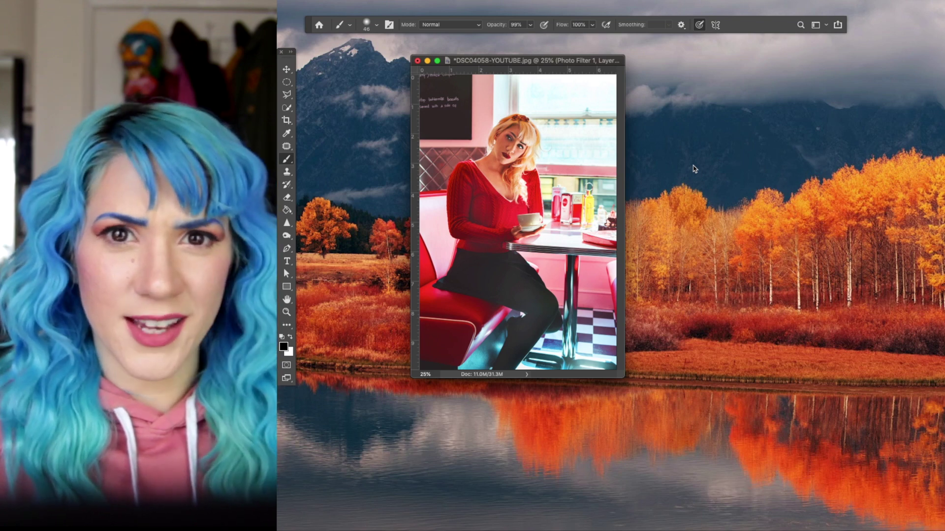
key(z)
click(544, 274)
click(544, 274)
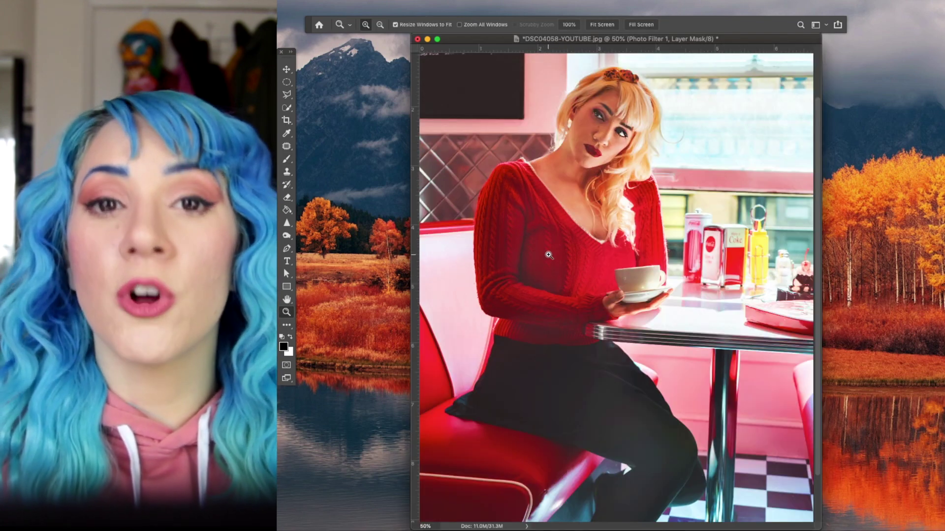
alt+click(613, 238)
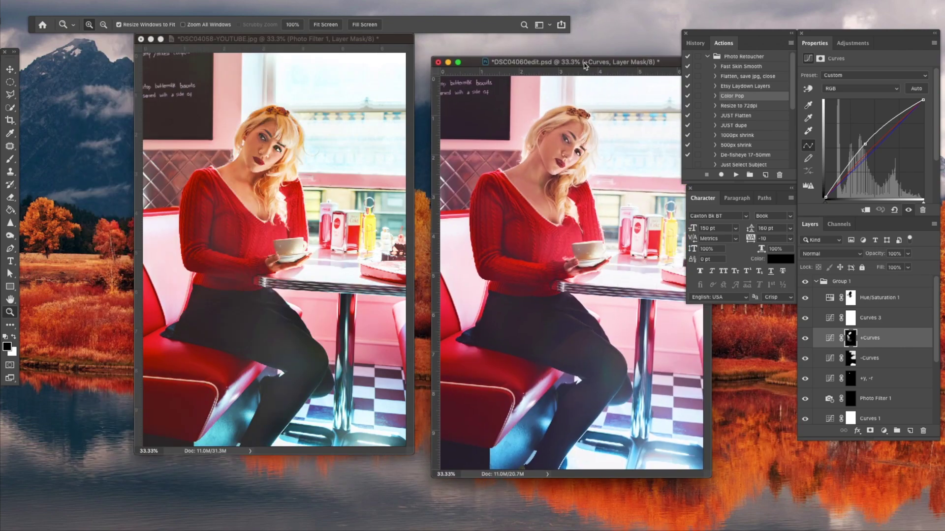
- Open the Blue channel of the Curves 1 adjustment in DSC04058-YOUTUBE.jpg
key(w)
click(278, 135)
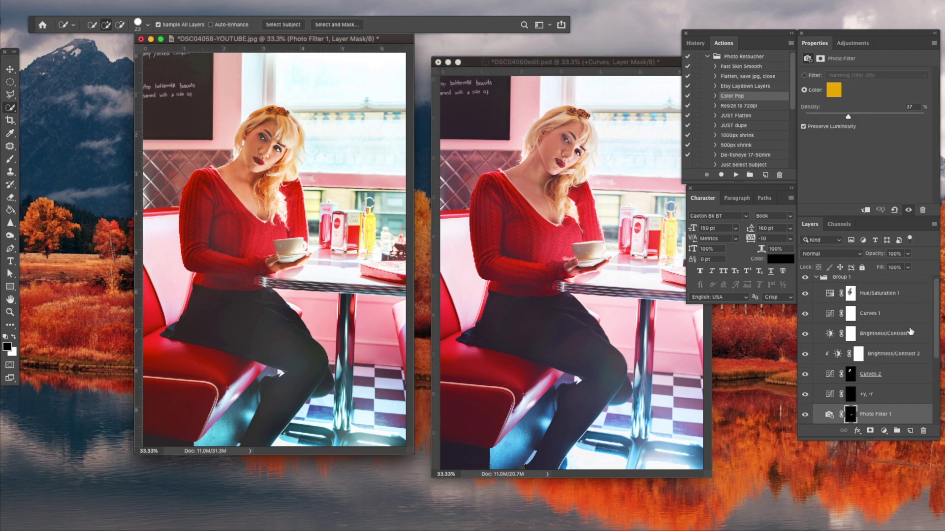
click(890, 312)
click(860, 88)
click(846, 118)
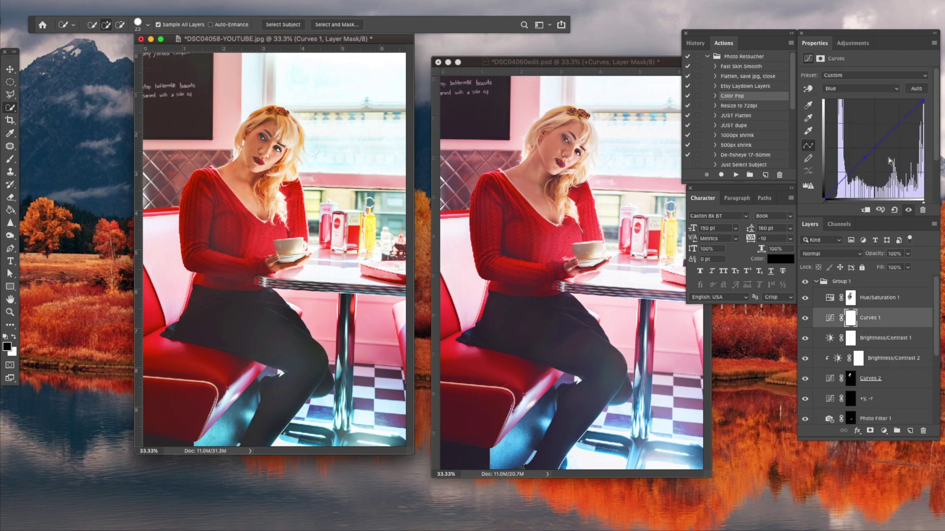